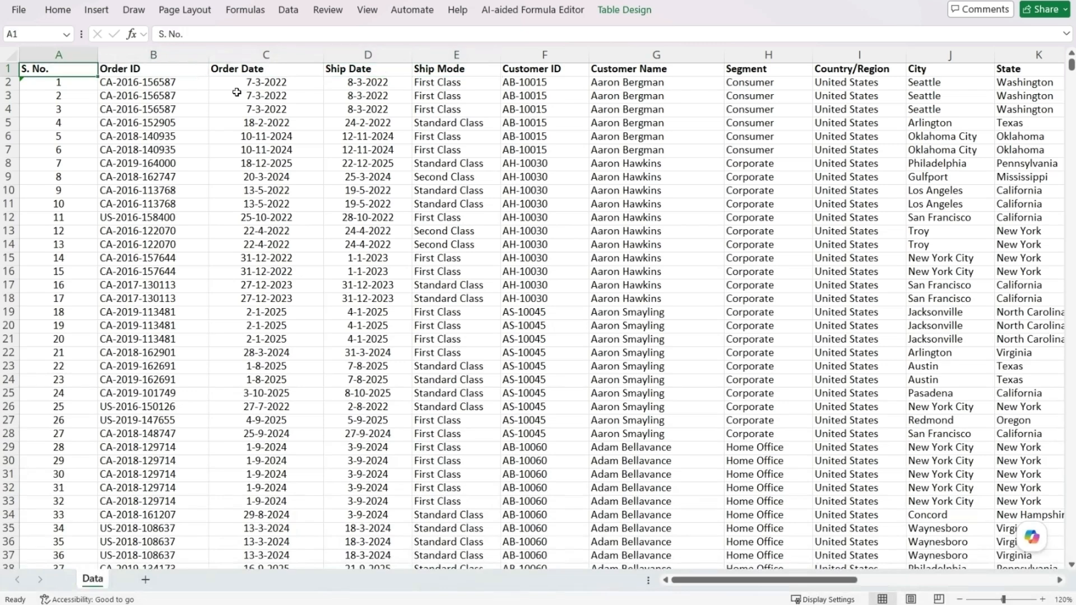
Examine the raw data's column headers from S. No. through Profit and the extent of its rows
key("Right")
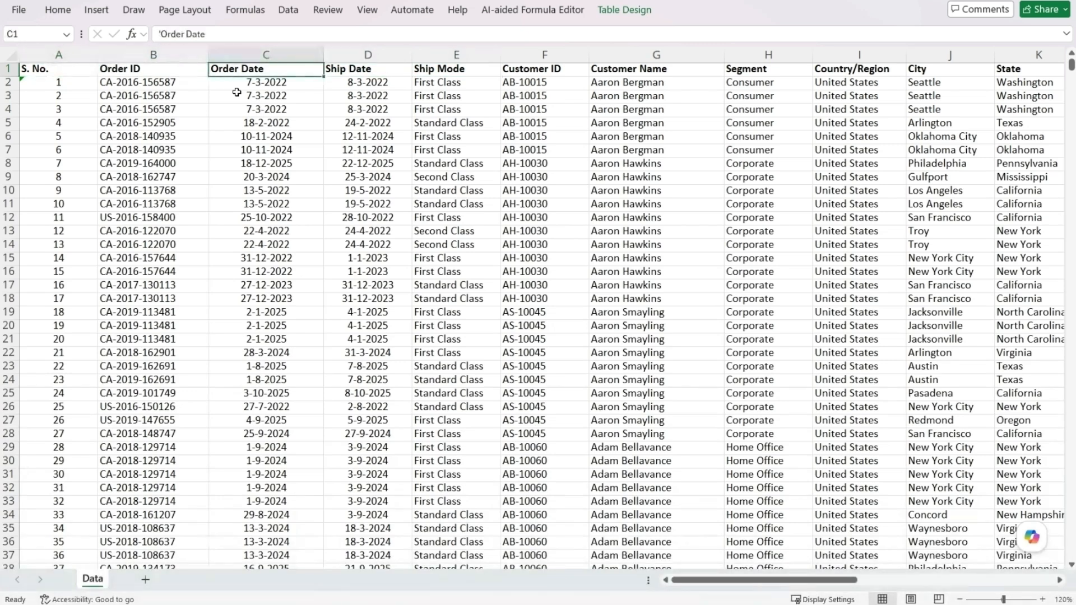
key("Right")
key("Right")
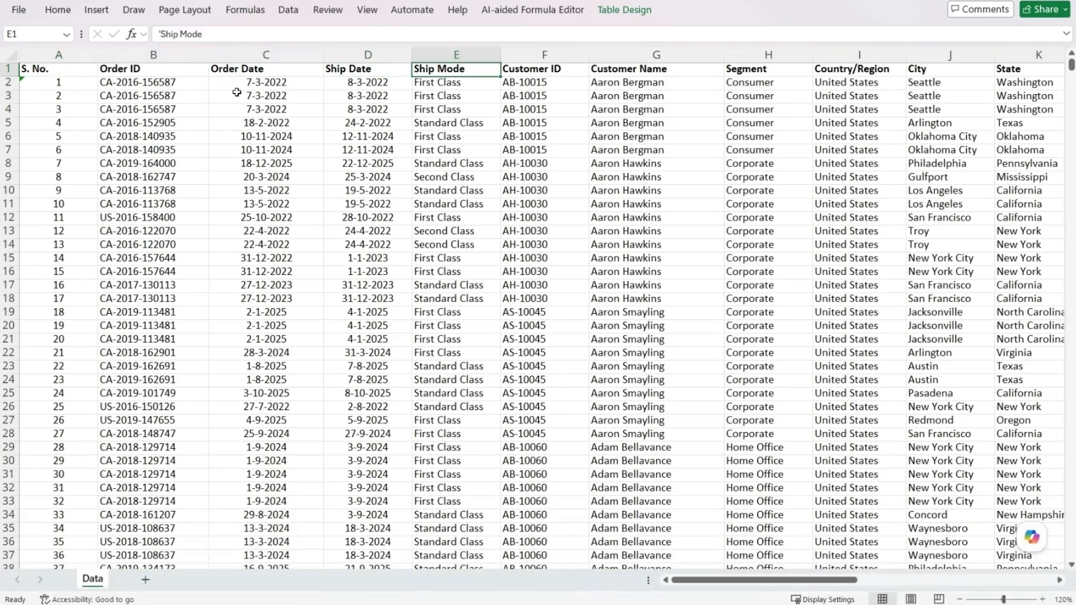
key("Right")
key("Right")
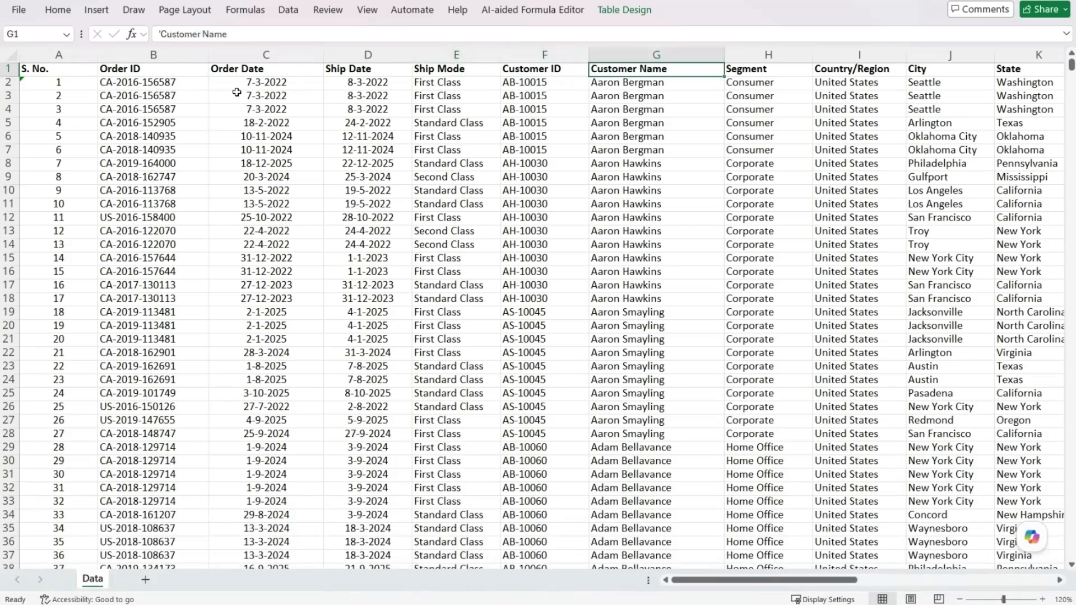
key("Right")
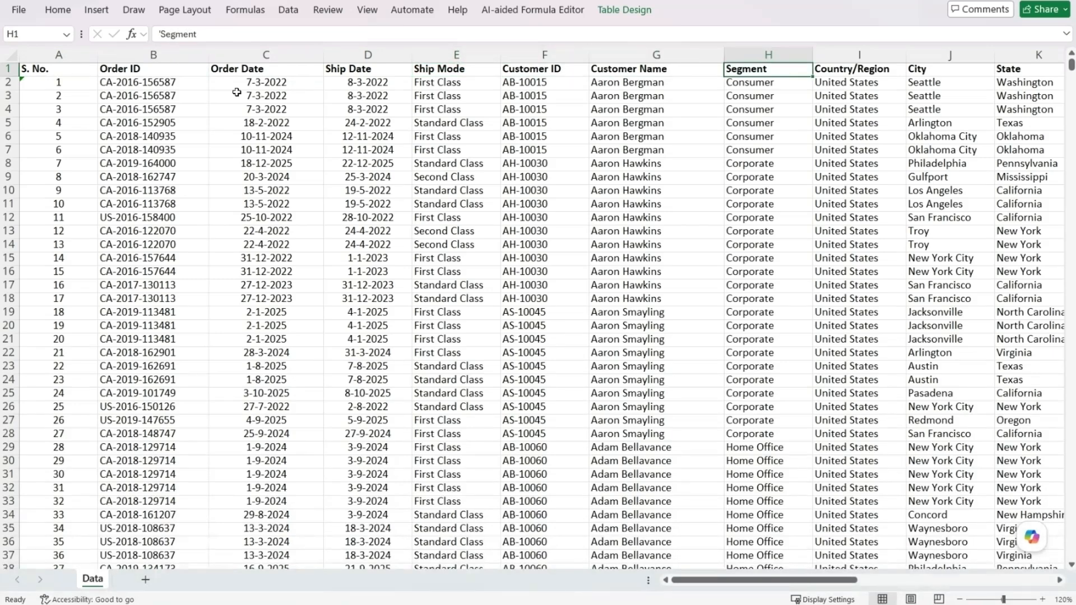
key("Right")
key("Right")
key("Right")
key("Right")
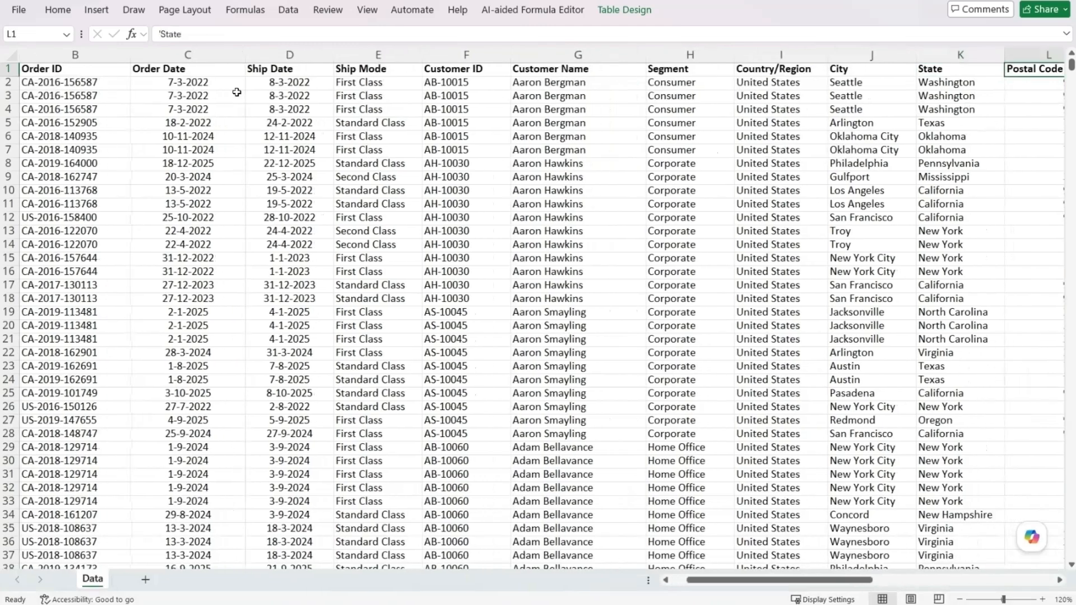
key("Right")
key("Right")
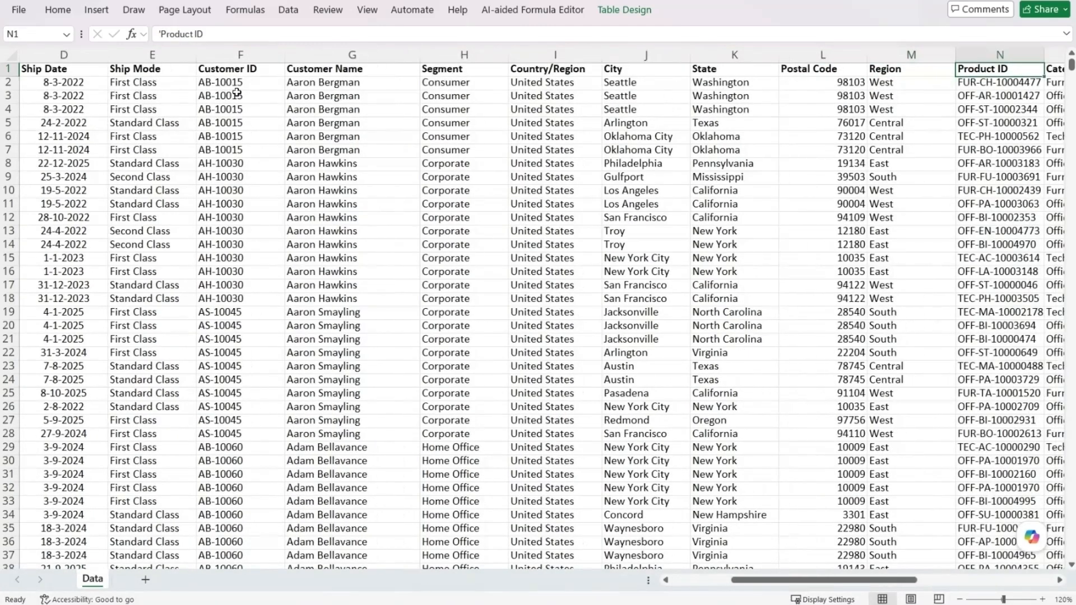
key("Right")
key("Right")
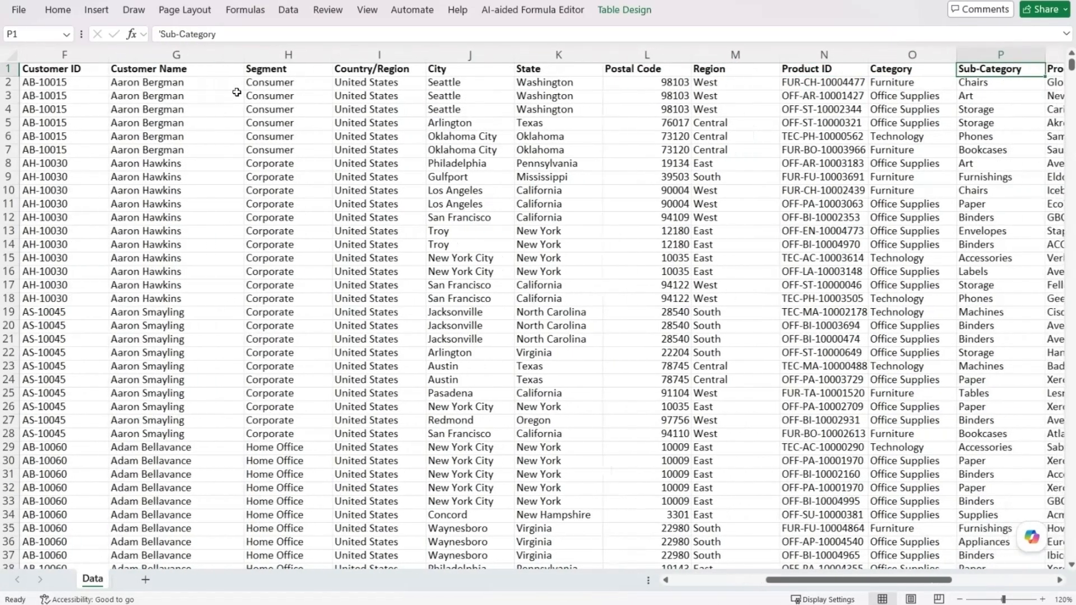
key("Right")
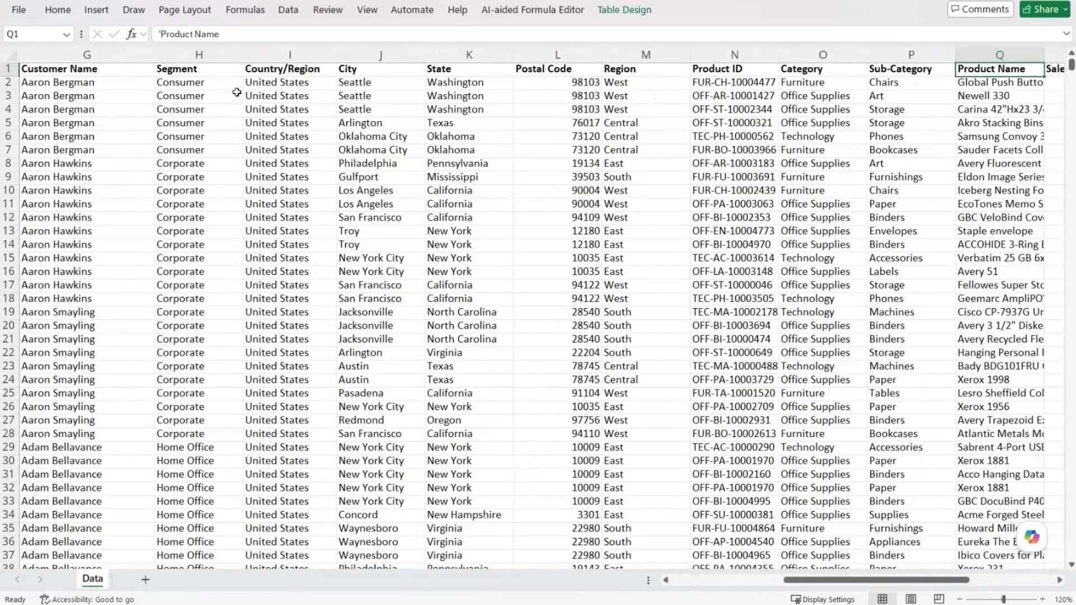
key("Right")
key("Right")
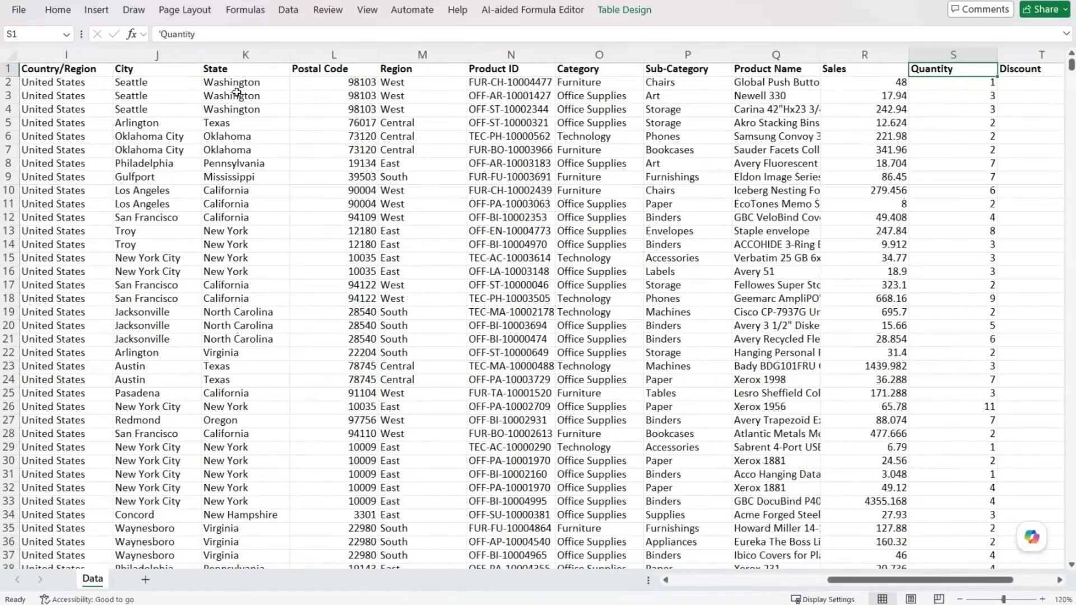
key("Right")
key("Right")
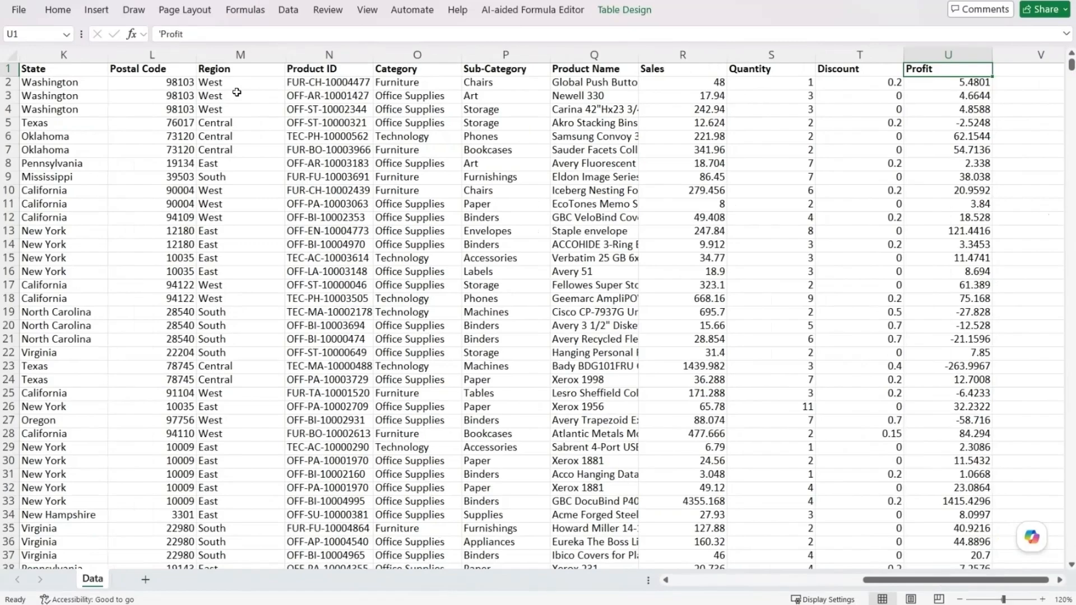
key("ctrl+Home")
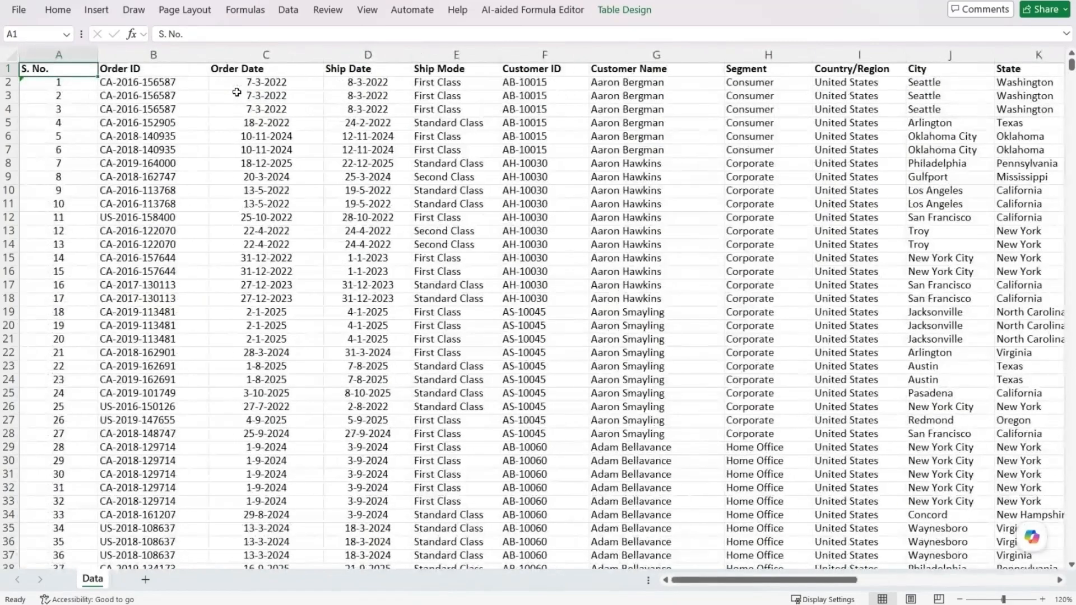
key("ctrl+Down")
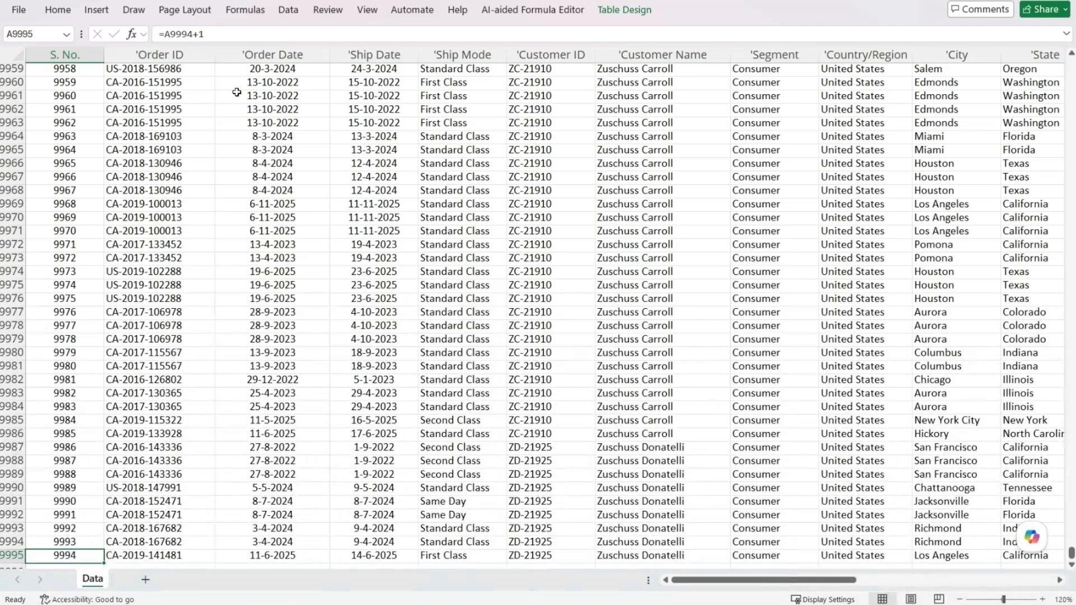
key("ctrl+Up")
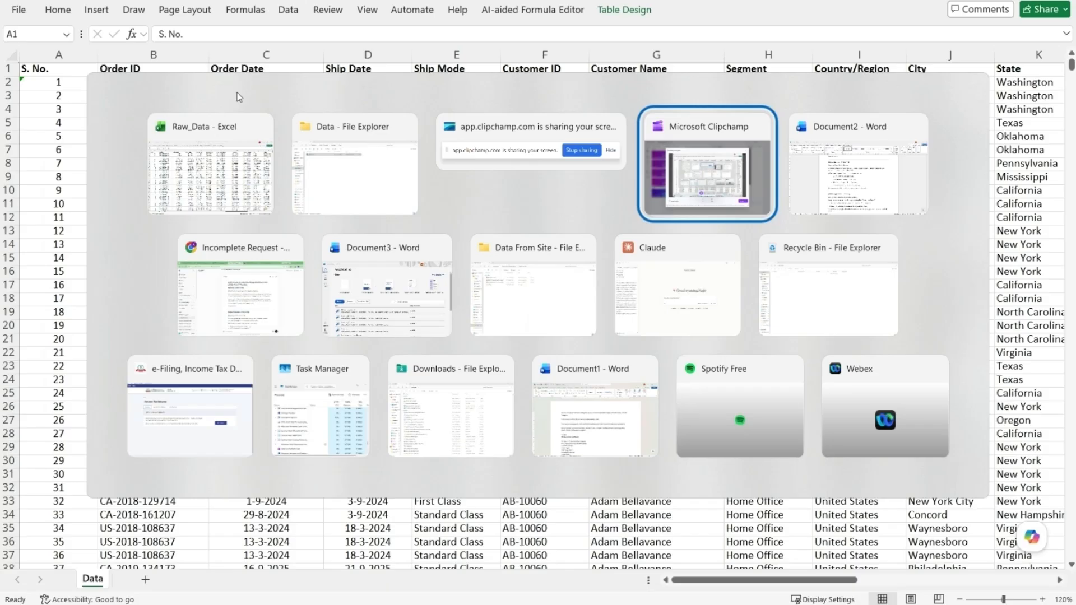
Switch to the Claude app
key("alt+Tab")
key("alt+Tab")
key("alt+Tab")
key("alt+Tab")
key("alt+Tab")
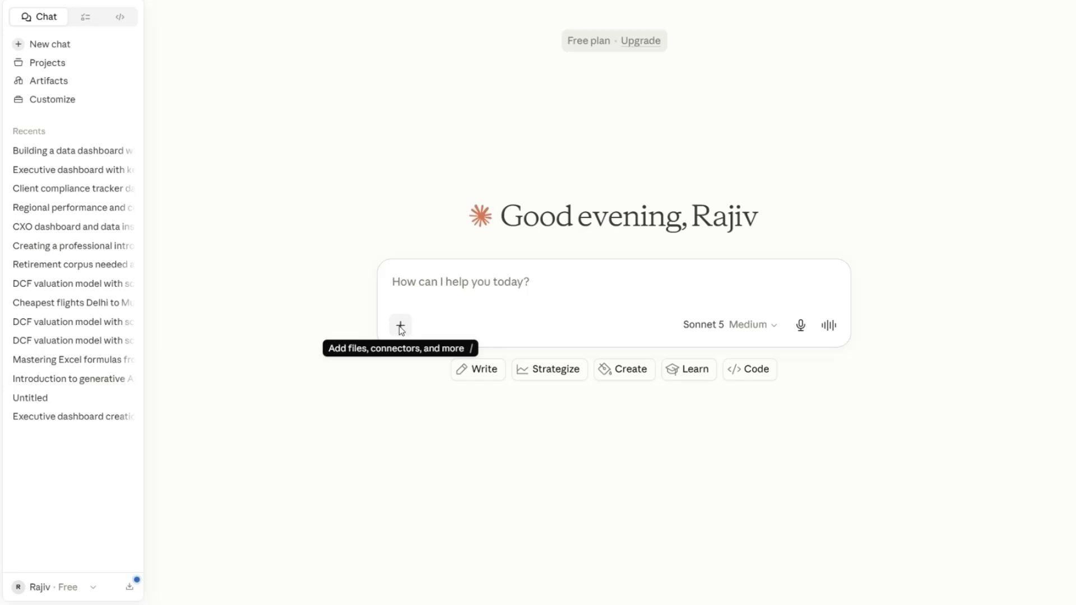
Attach the Raw_Data workbook from the Desktop's Data folder to the new chat
left_click(402, 328)
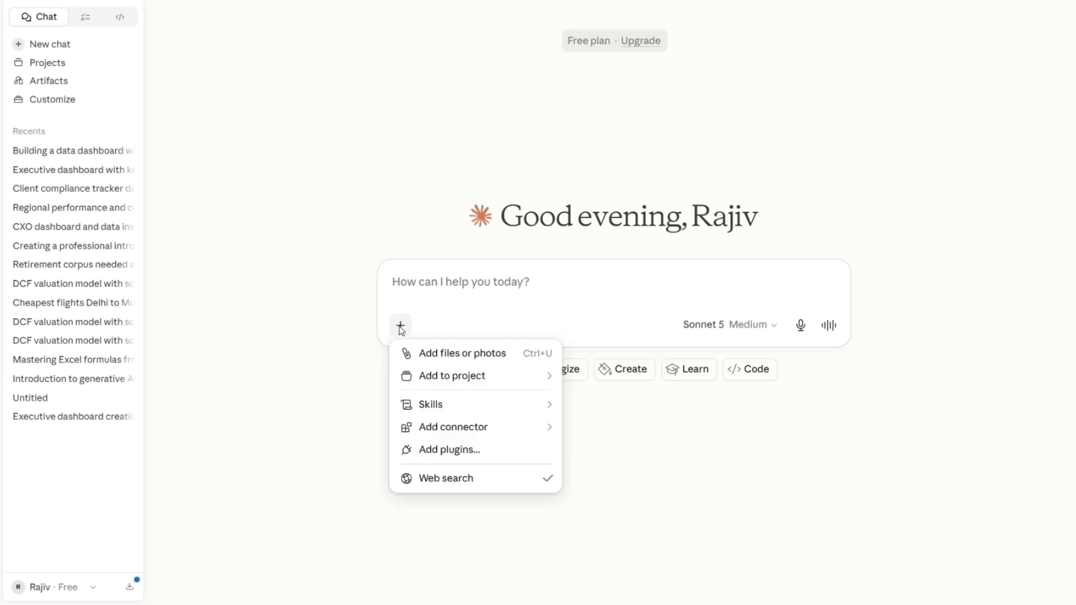
left_click(473, 354)
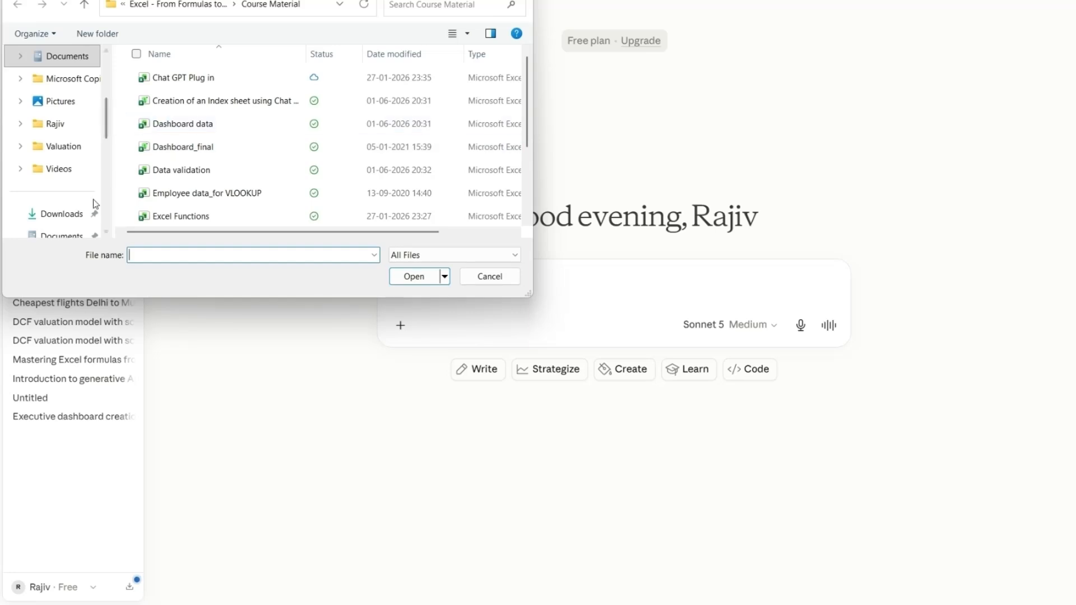
scroll(105, 206, "up", 2)
left_click(60, 168)
double_click(171, 99)
left_click(172, 83)
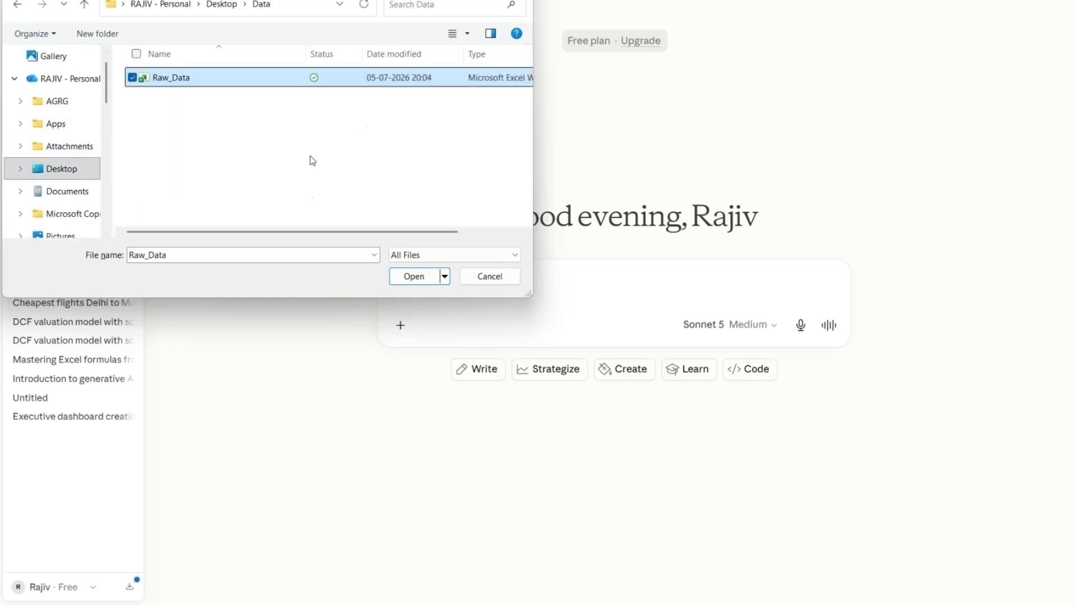
left_click(411, 276)
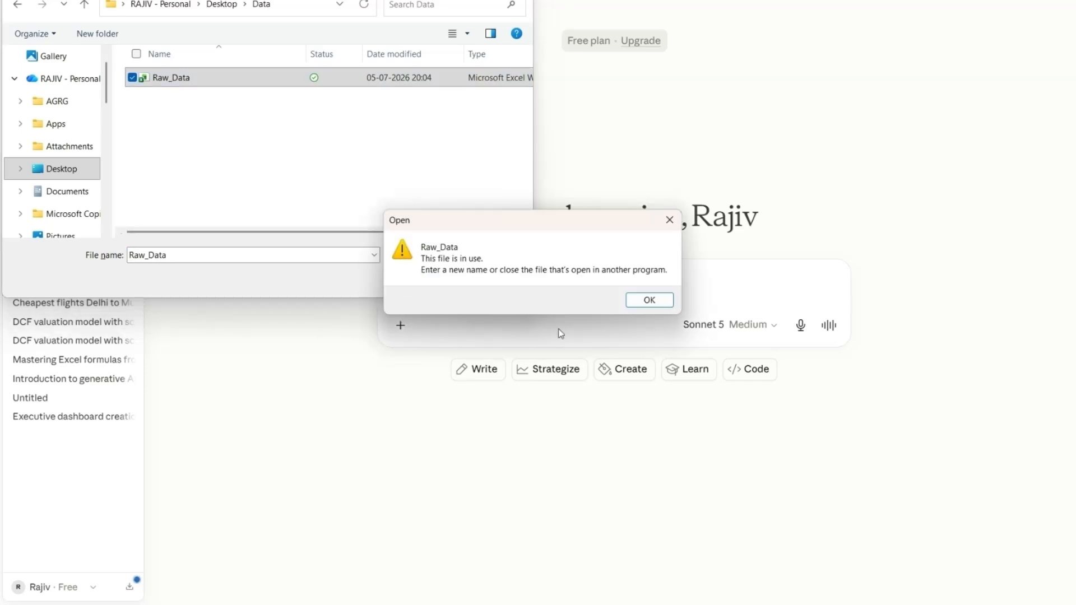
left_click(650, 300)
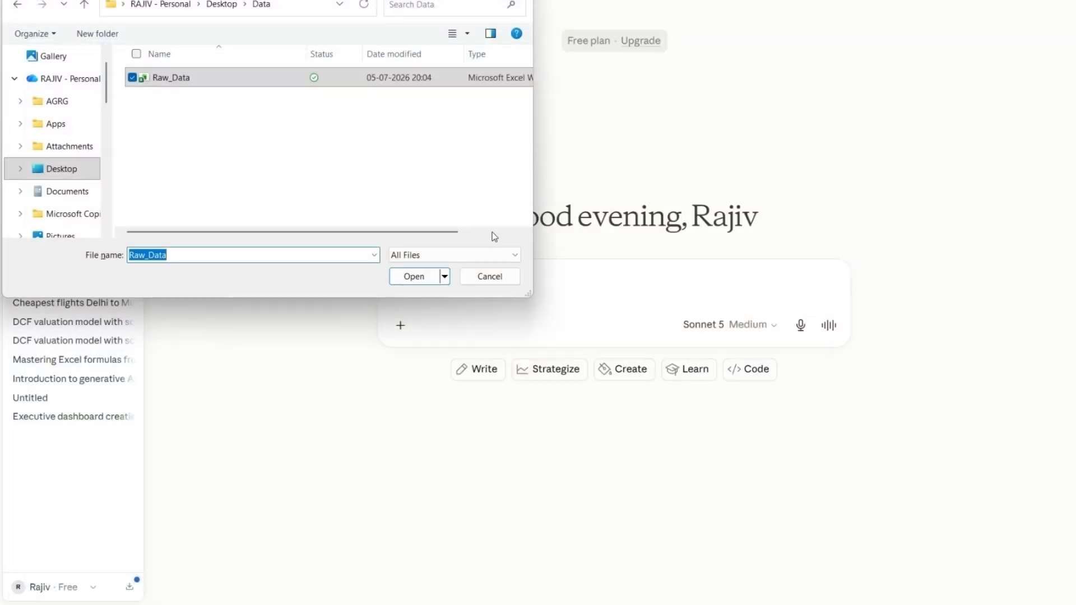
left_click(412, 277)
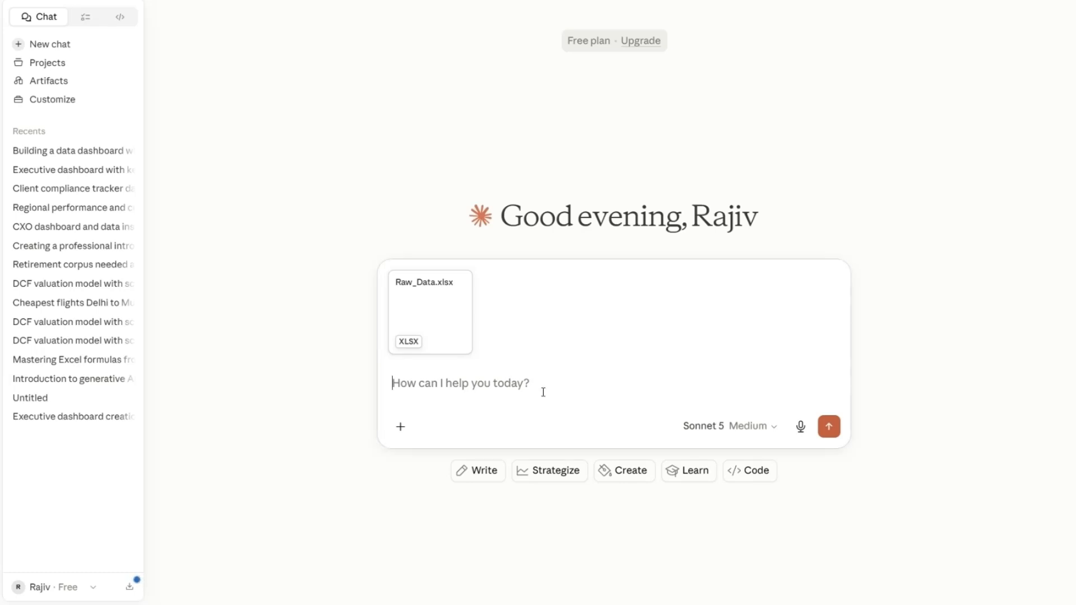
Write a prompt giving a Business Intelligence Consultant role, requesting an executive-ready interactive dashboard for senior management, and describing the dataset's revenue, profit, regions, customers, categories and years
type("\"You are an expert Business Intelligence Consultant and Dashboard Designer.\"")
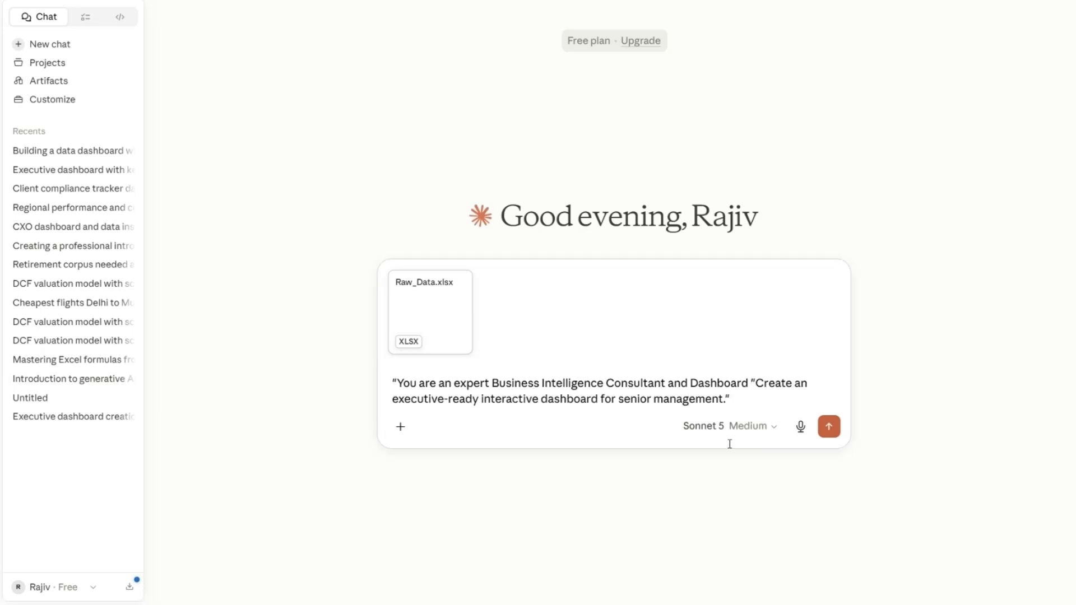
type(".")
type("dataset contains revenue, profit, regions, customers, product categories, and multiple years.")
key("ctrl+Right")
key("ctrl+Right")
key("ctrl+Right")
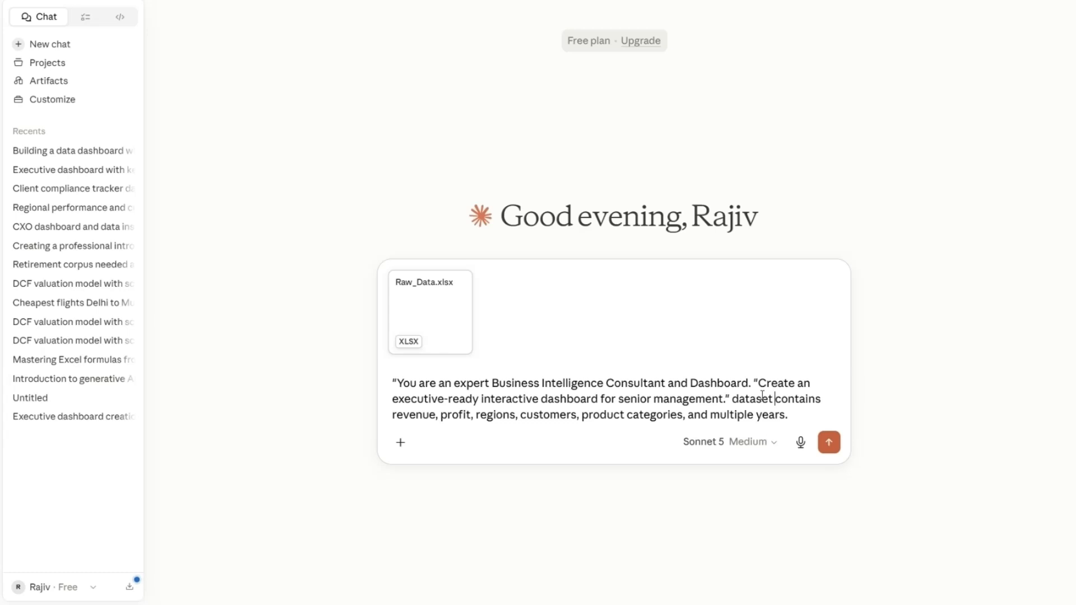
key("Right")
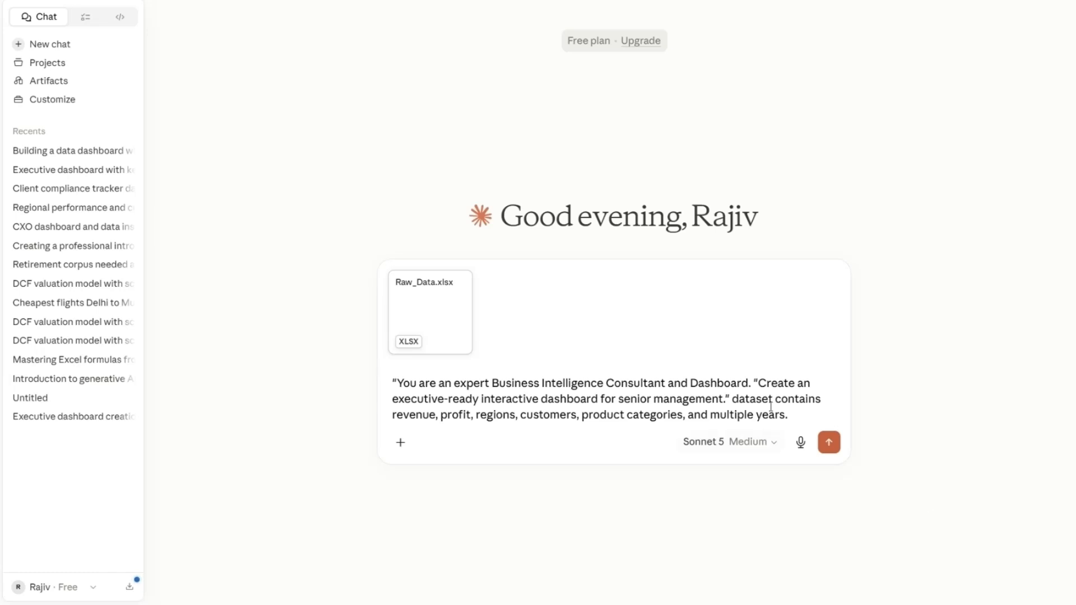
Add KPI cards, Year, Region, State and Category filters, trend, regional and product charts, and a clean professional layout to the prompt, and send it
type("I want KPI cards for Revenue, Profit, Profit Margin, and Orders. Interactive filters for Year, Region, State, and Category. Trend charts, regional comparisons, and product performance. A clean, modern layout with professional colours suitable for management presentations.")
key("ctrl+Right")
key("ctrl+Right")
key("ctrl+Right")
key("ctrl+Right")
key("ctrl+Right")
key("ctrl+Right")
key("ctrl+Right")
key("ctrl+Right")
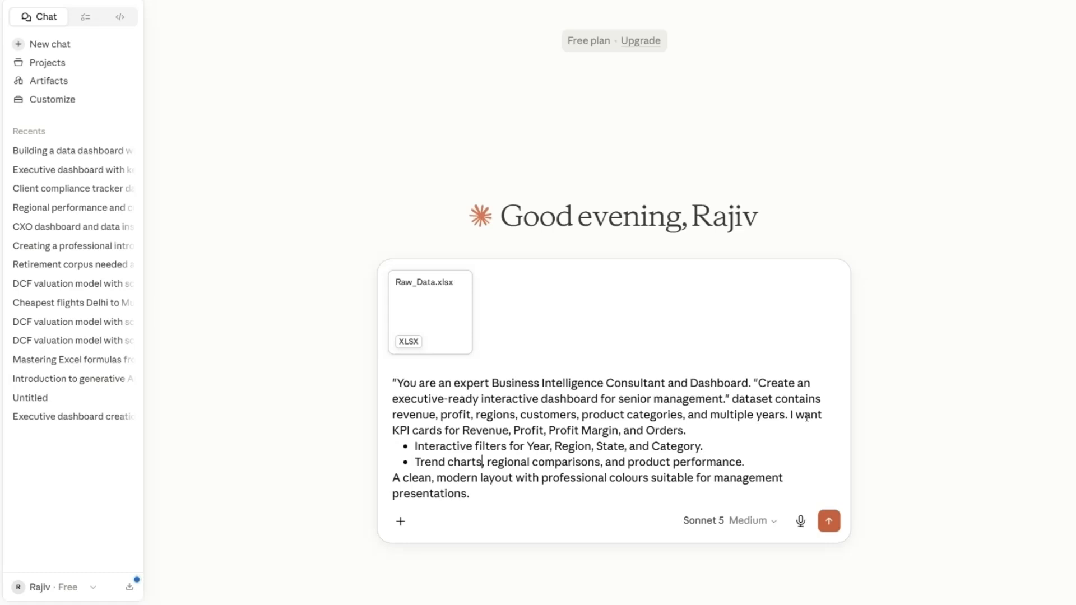
key("ctrl+Right")
key("ctrl+Right")
key("ctrl+Right")
key("ctrl+Right")
key("ctrl+Right")
key("ctrl+Right")
key("ctrl+Right")
key("Return")
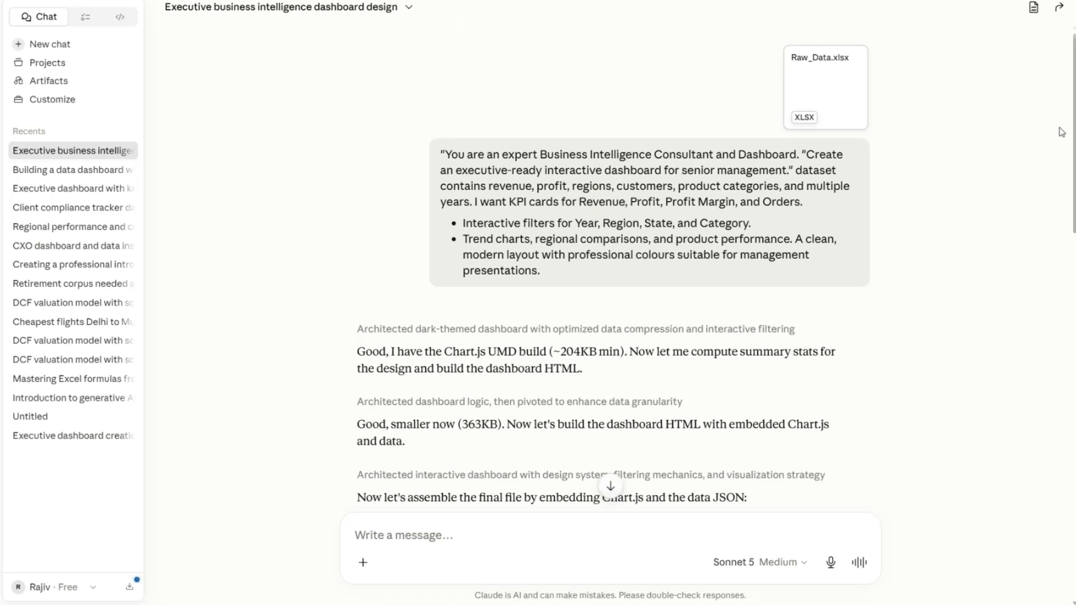
Download and open the generated Executive sales dashboard and review its charts down to the State Performance Ribbon
left_click_drag(1074, 102, 1074, 466)
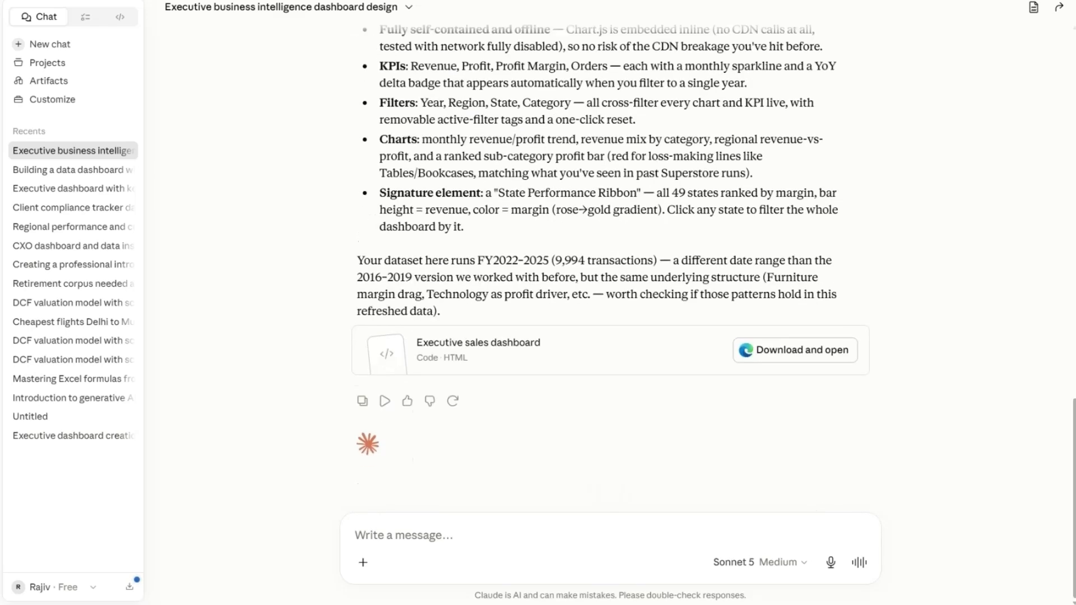
left_click(798, 349)
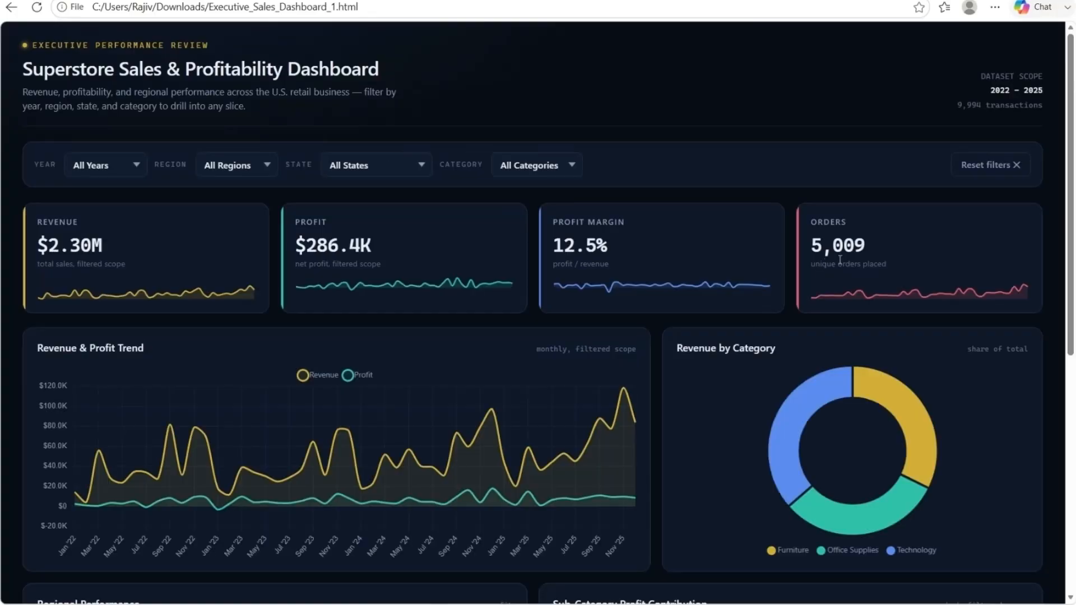
left_click_drag(1067, 135, 1067, 386)
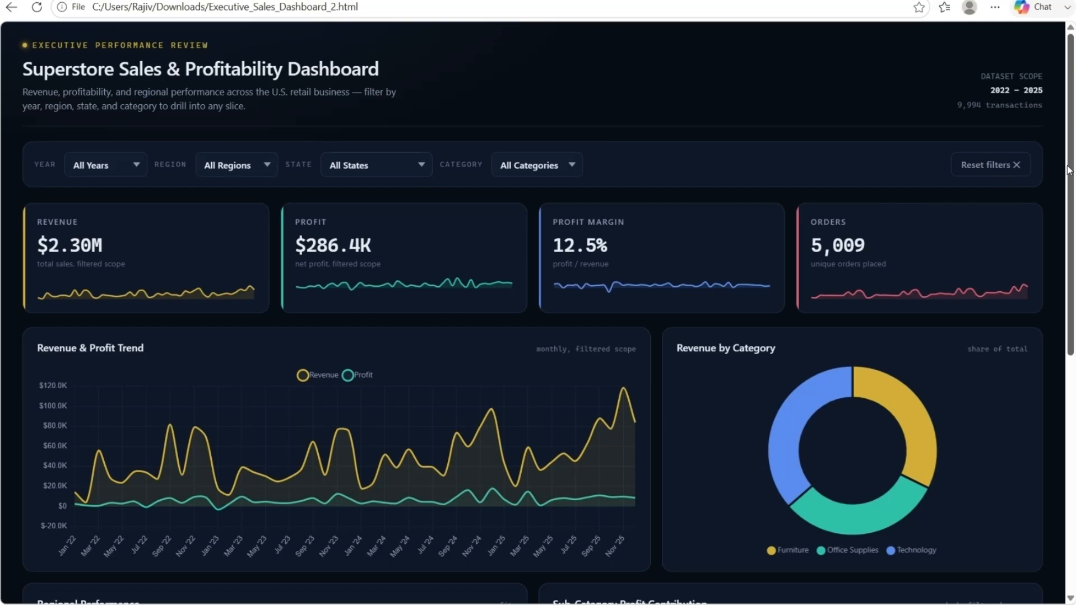
scroll(1068, 169, "down", 1)
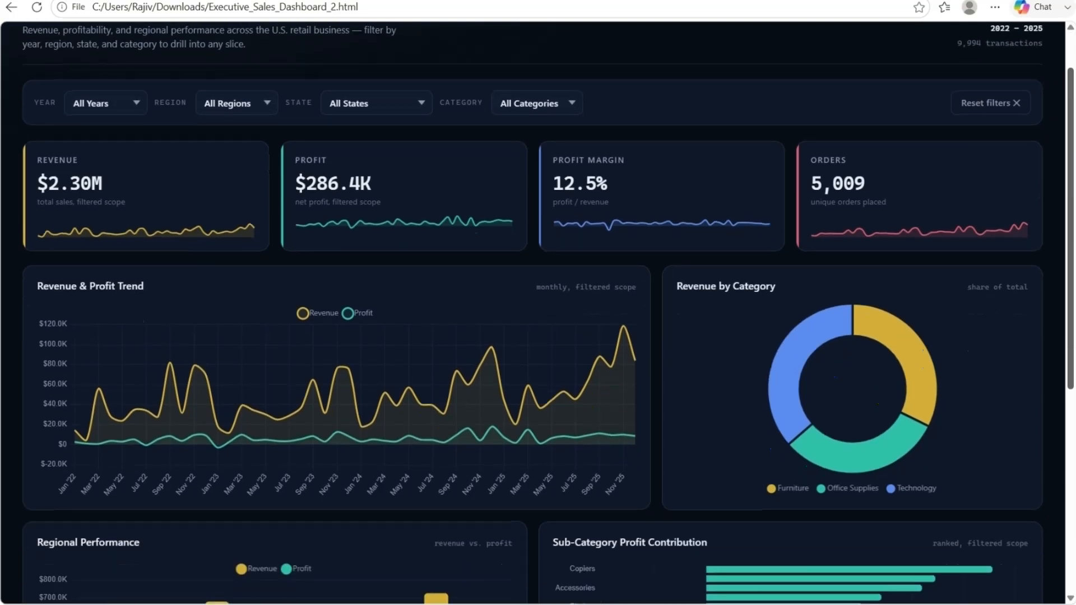
scroll(1068, 169, "down", 3)
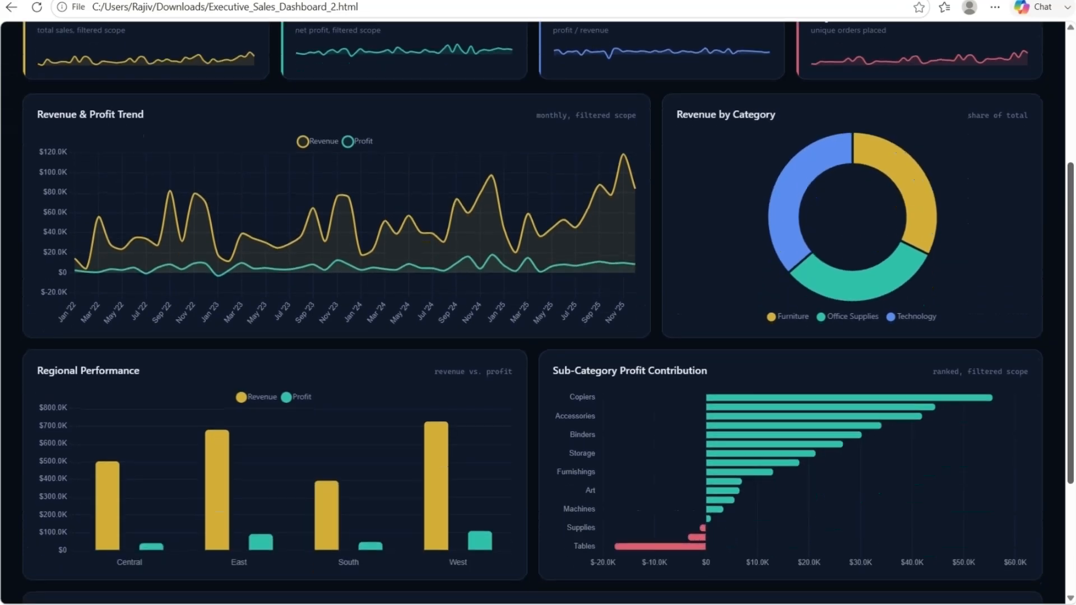
scroll(548, 312, "down", 2)
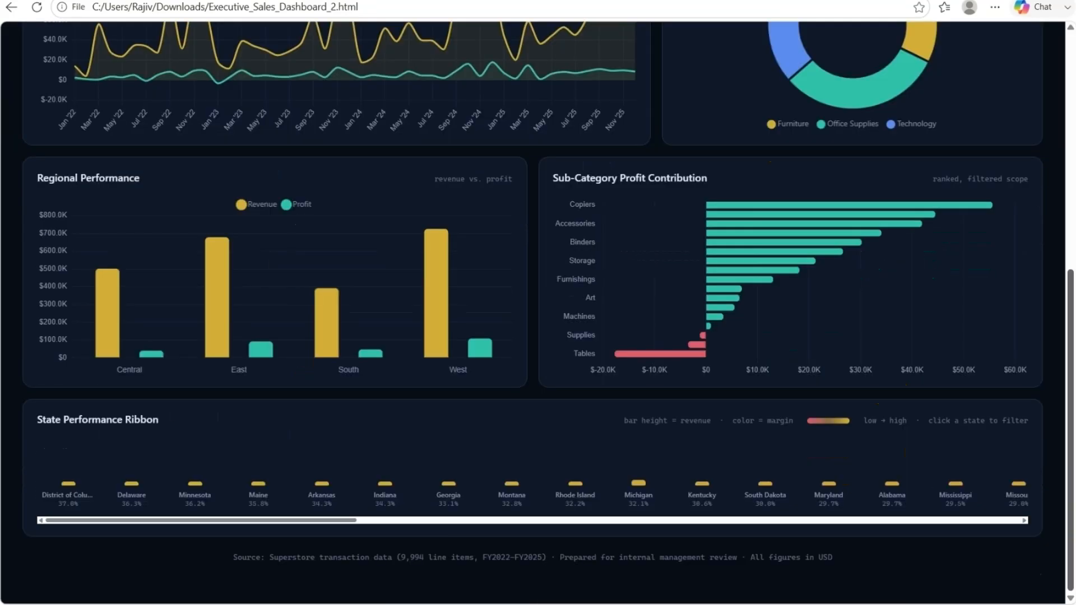
left_click_drag(1071, 380, 1073, 144)
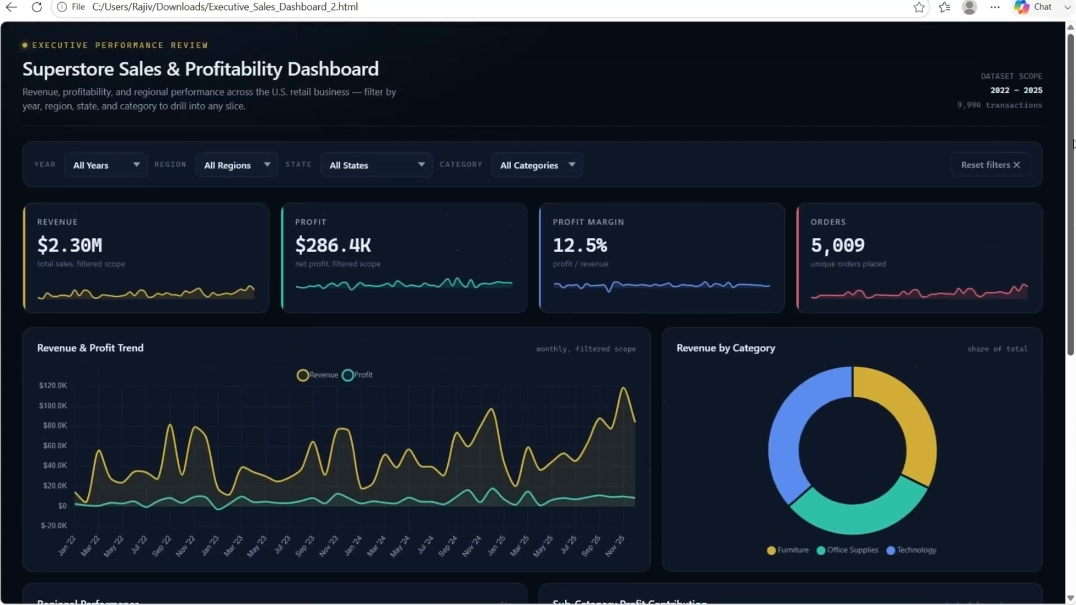
Filter the dashboard to the year 2024
left_click(105, 165)
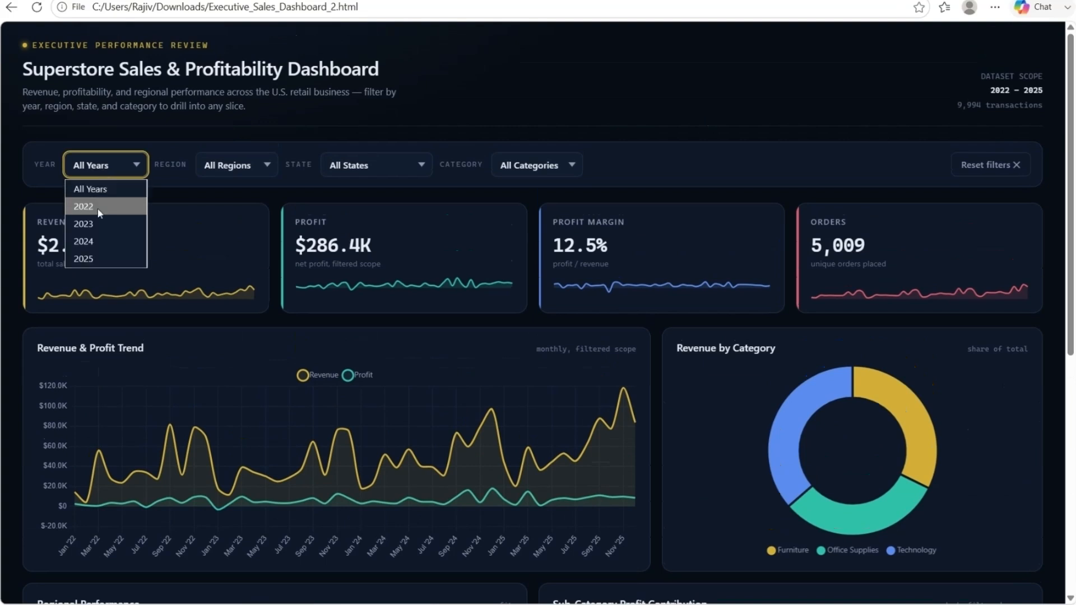
left_click(95, 240)
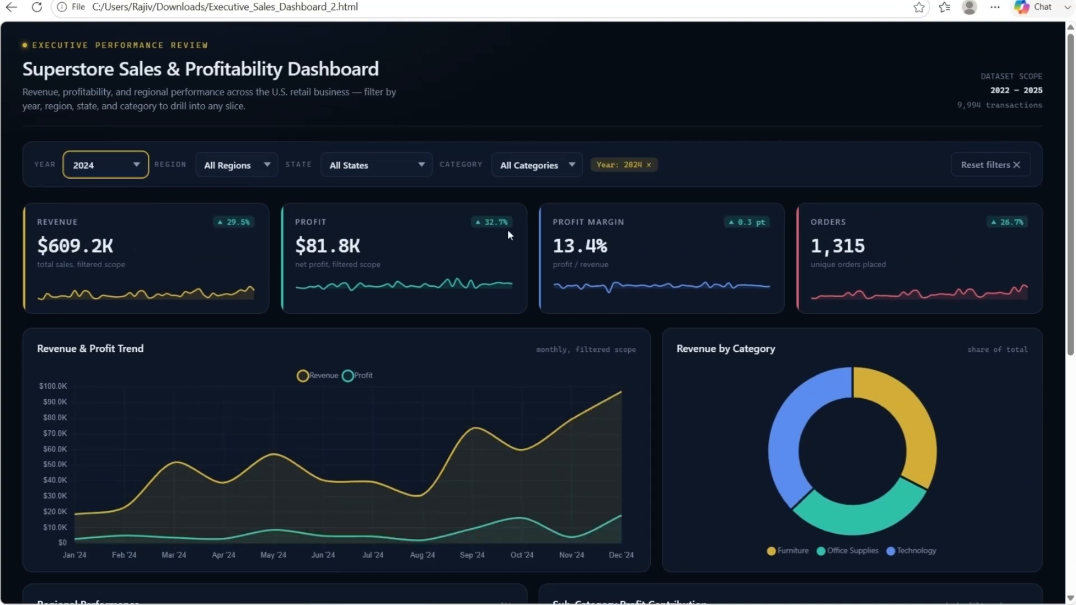
Try combining the East region with the Florida state filter, and reset both to All States and All Regions
left_click(245, 168)
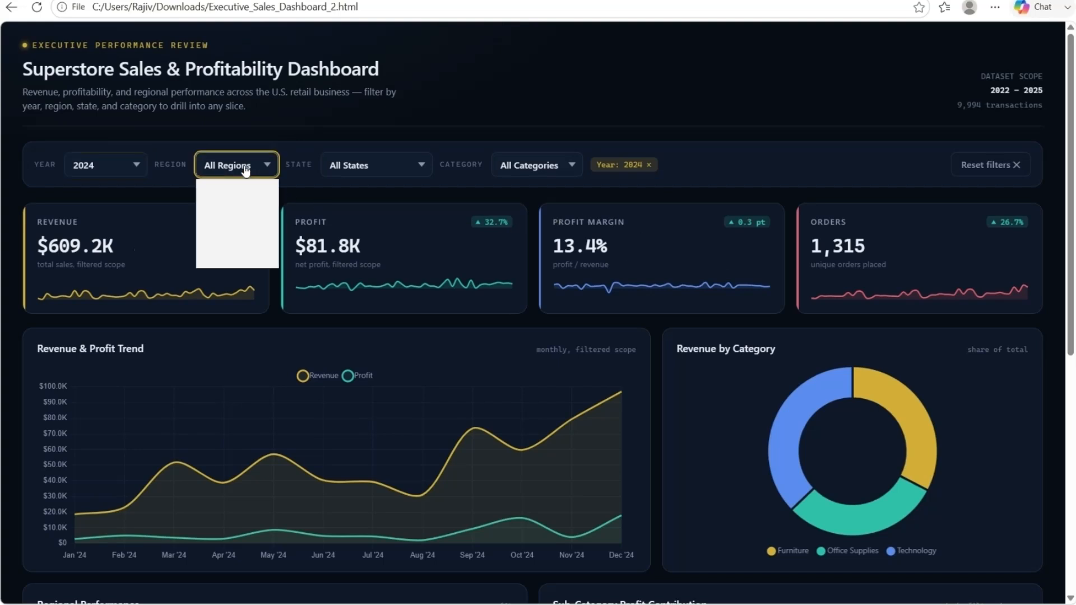
left_click(232, 219)
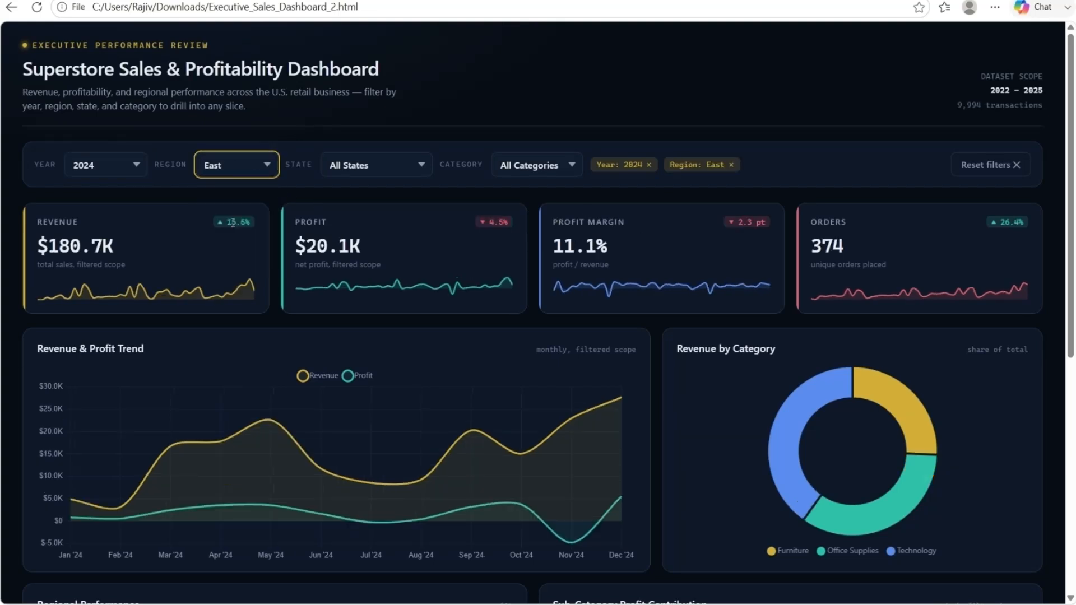
left_click(376, 167)
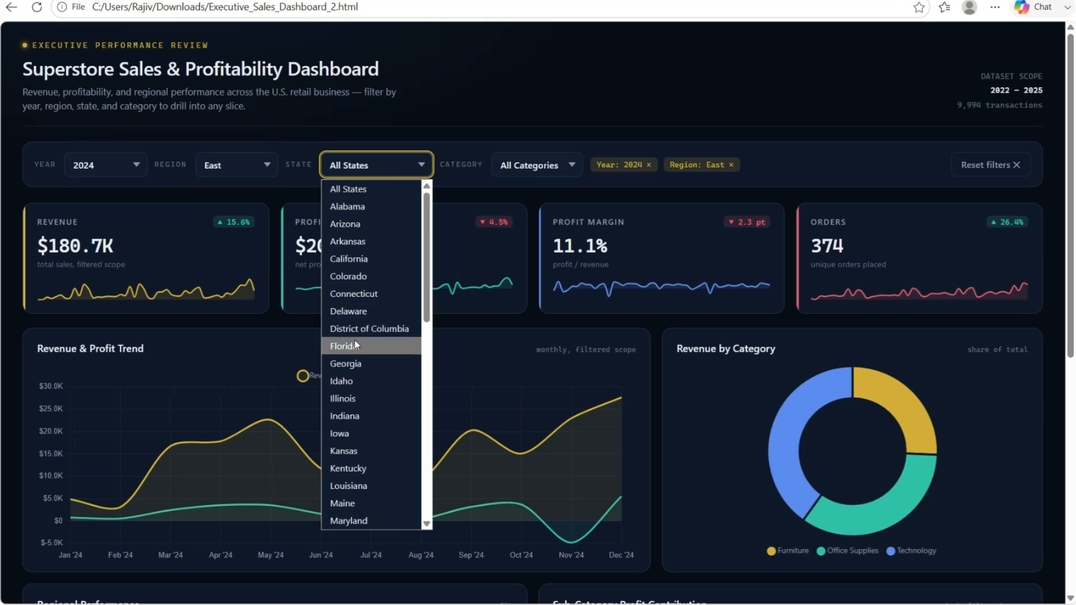
left_click(355, 344)
left_click(398, 174)
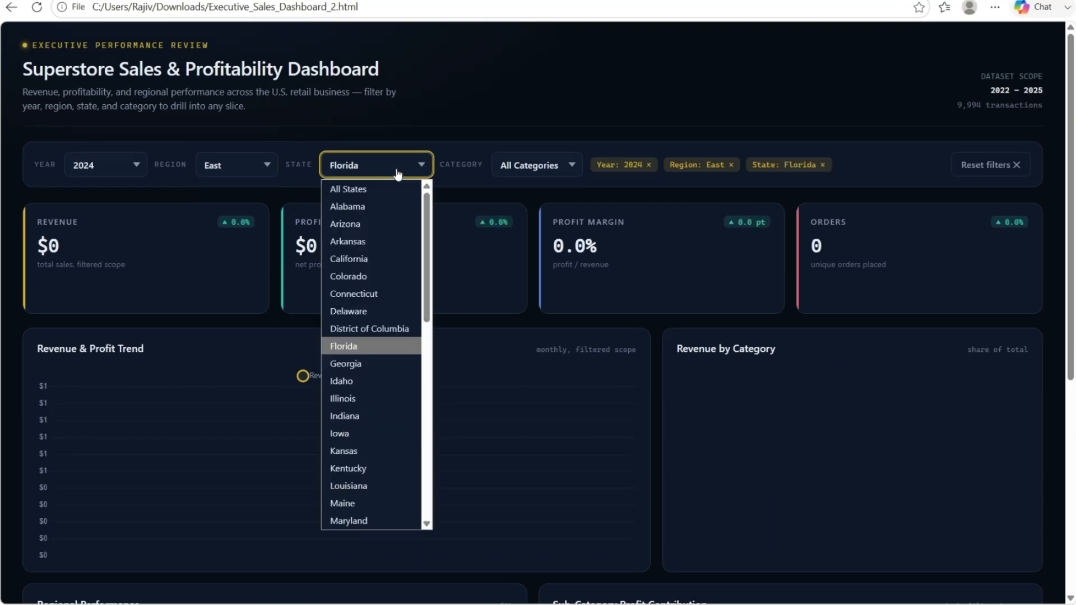
left_click(366, 190)
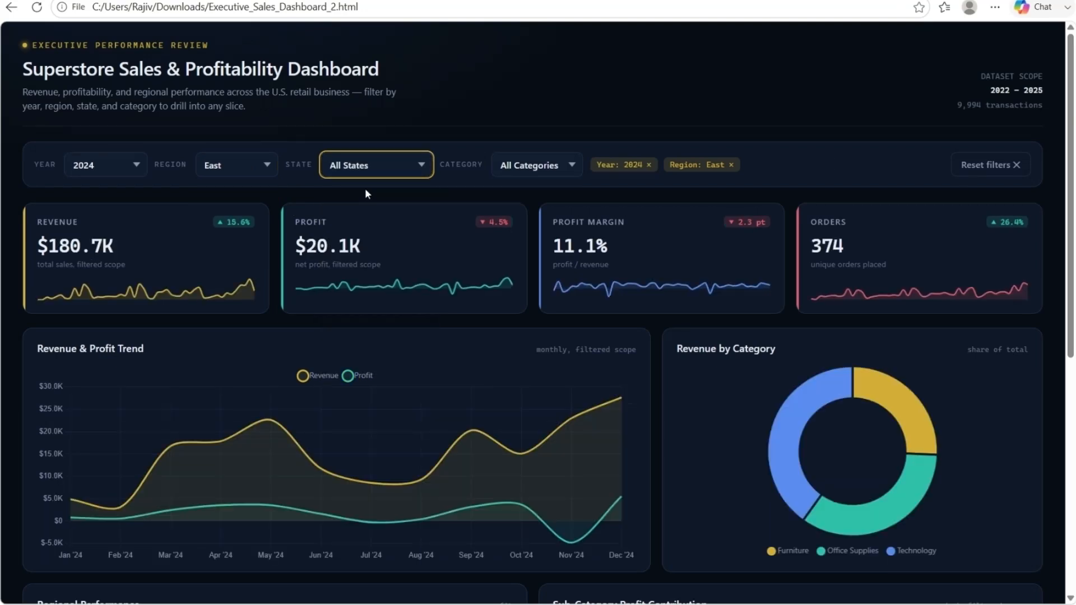
left_click(263, 169)
left_click(241, 188)
Filter the dashboard to the state of Florida and the Furniture category, and review the filtered charts
left_click(365, 169)
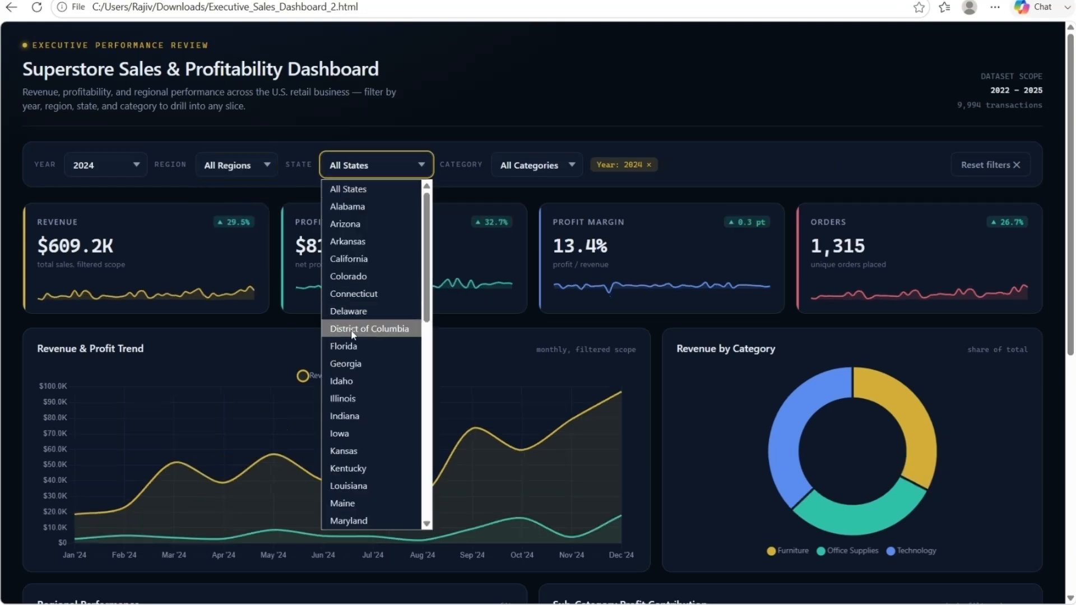
left_click(355, 344)
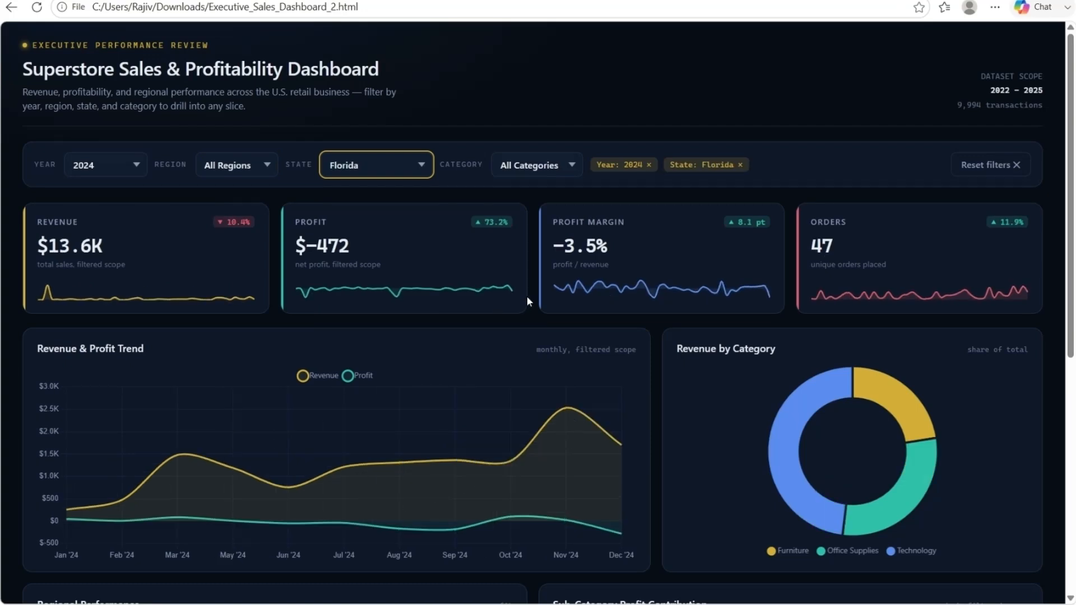
left_click(572, 166)
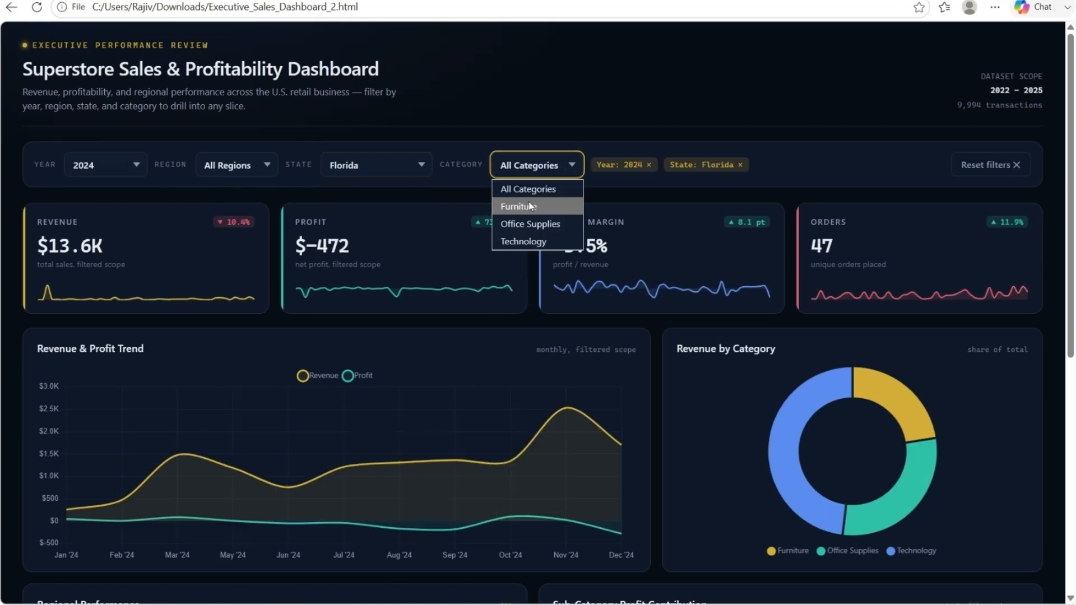
left_click(531, 206)
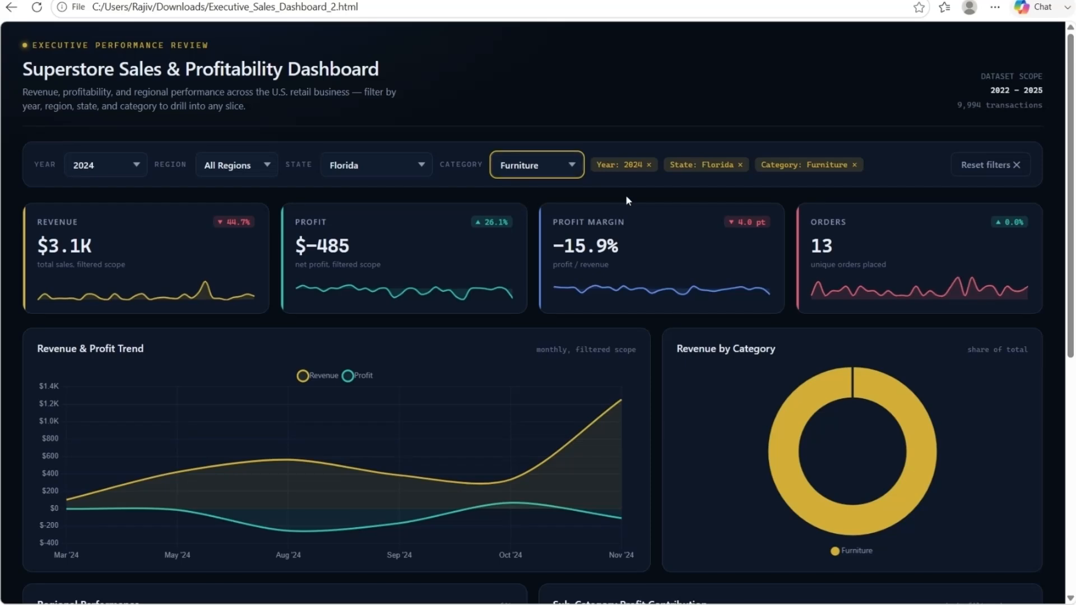
mouse_move(1071, 207)
left_mouse_down()
mouse_move(1070, 441)
mouse_move(1071, 208)
left_mouse_up()
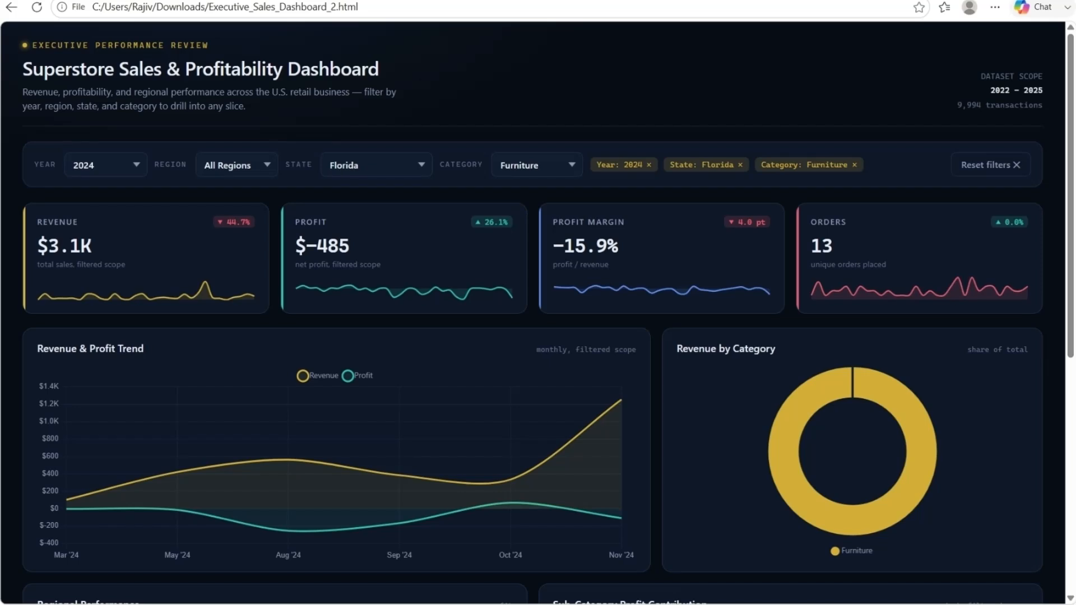
Switch back to the Claude chat containing the Executive sales dashboard
key("alt+Tab")
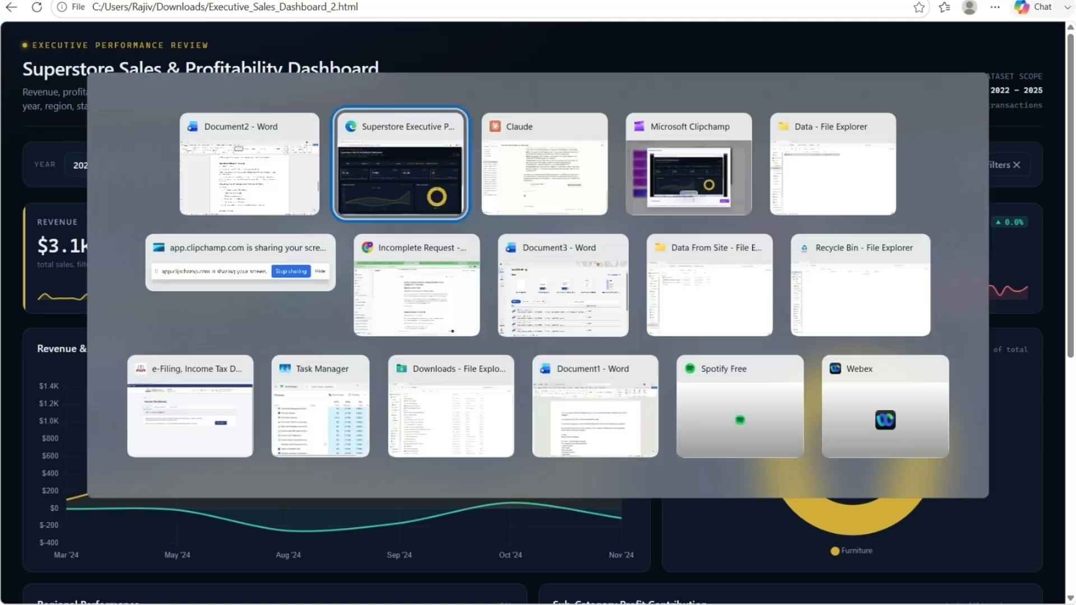
key("alt+Tab")
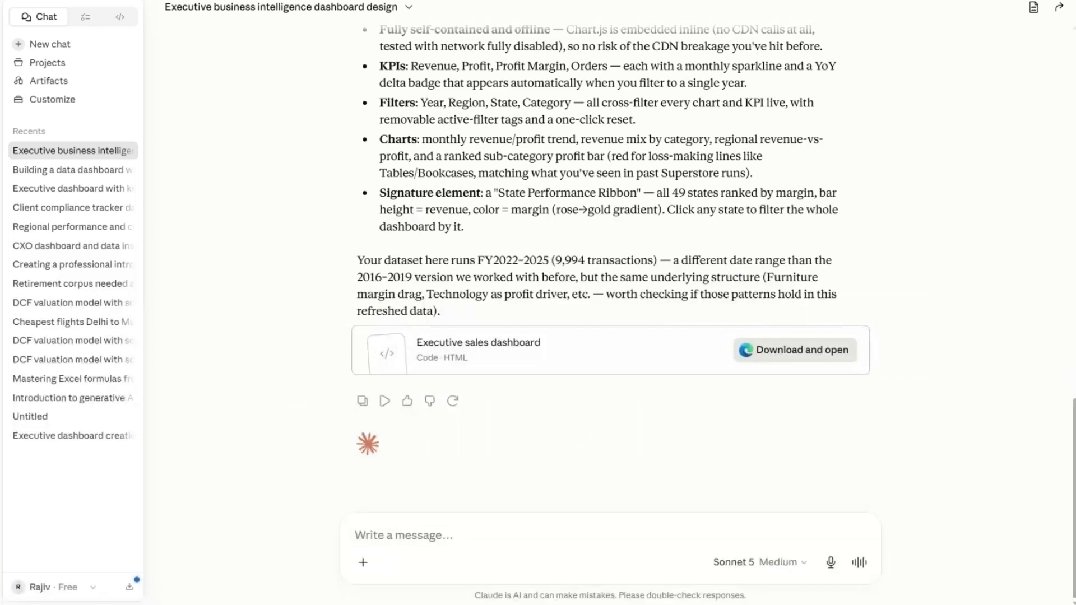